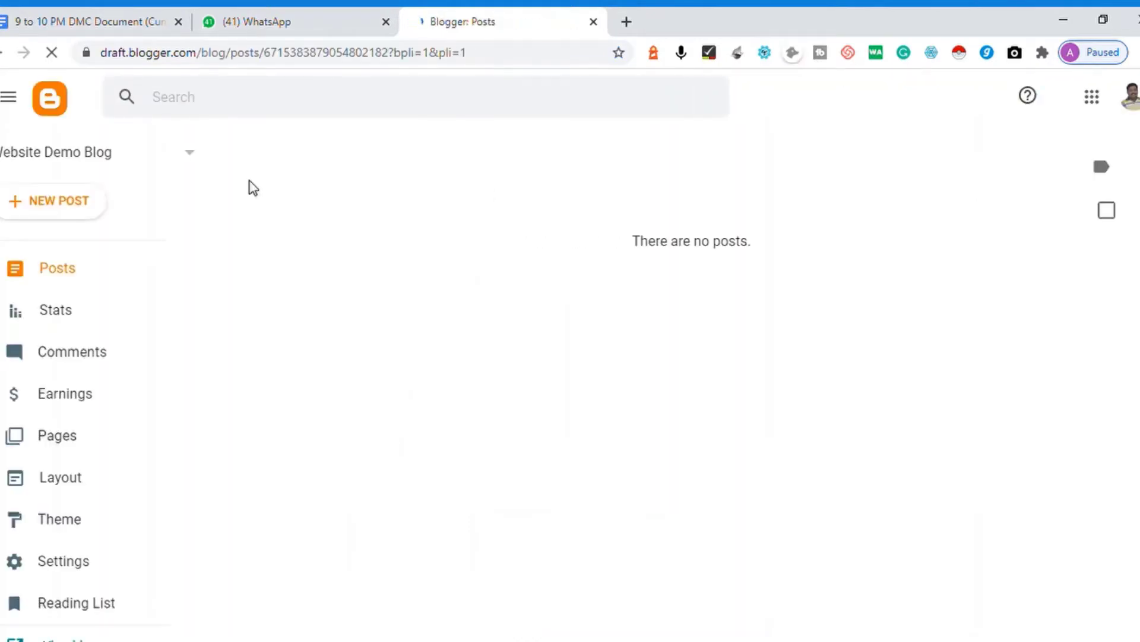
# - Select Website Demo Blog from the blog list and open its live site in a new tab
pyautogui.click(178, 159)
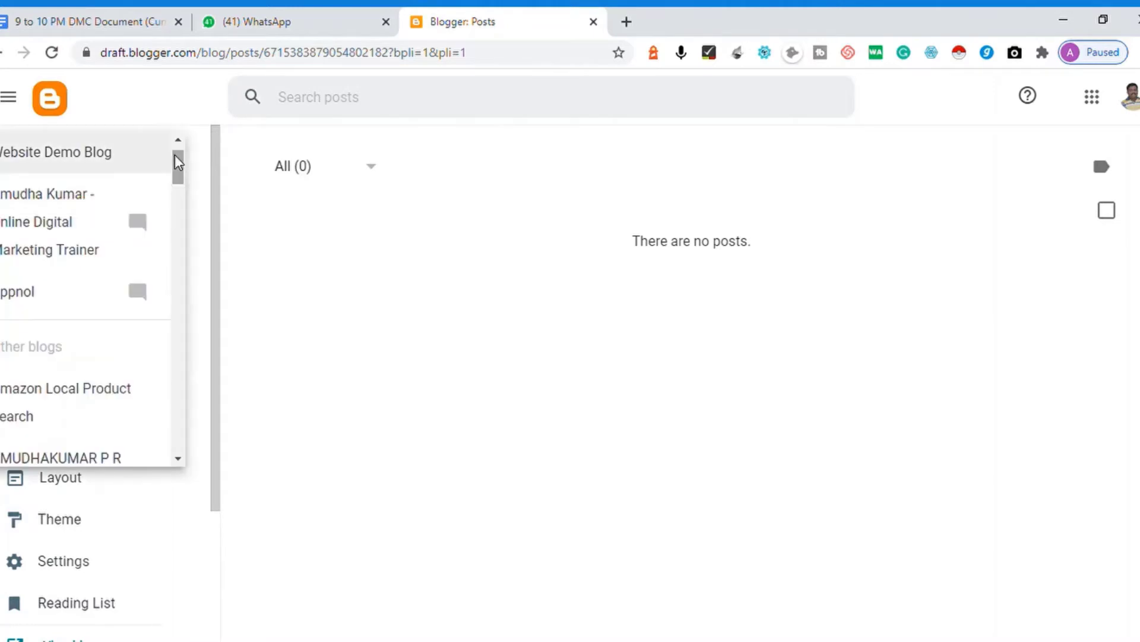
pyautogui.click(64, 171)
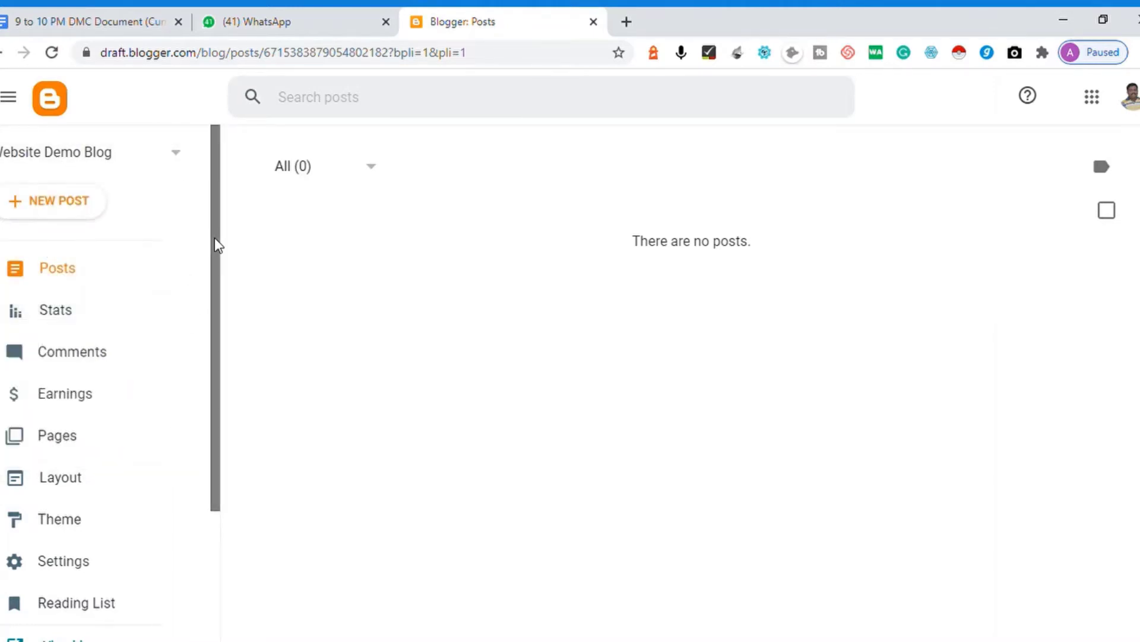
pyautogui.moveTo(215, 238); pyautogui.dragTo(213, 397)
pyautogui.click(81, 473)
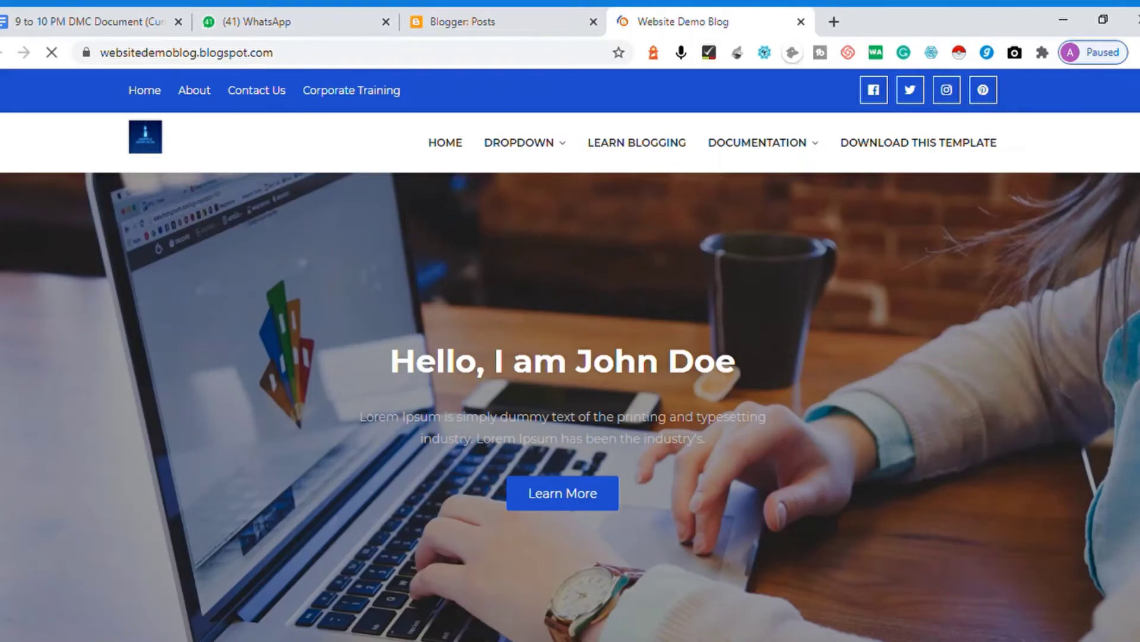
pyautogui.scroll(-6, 571, 357)
pyautogui.scroll(-2, 571, 357)
pyautogui.scroll(-2, 571, 356)
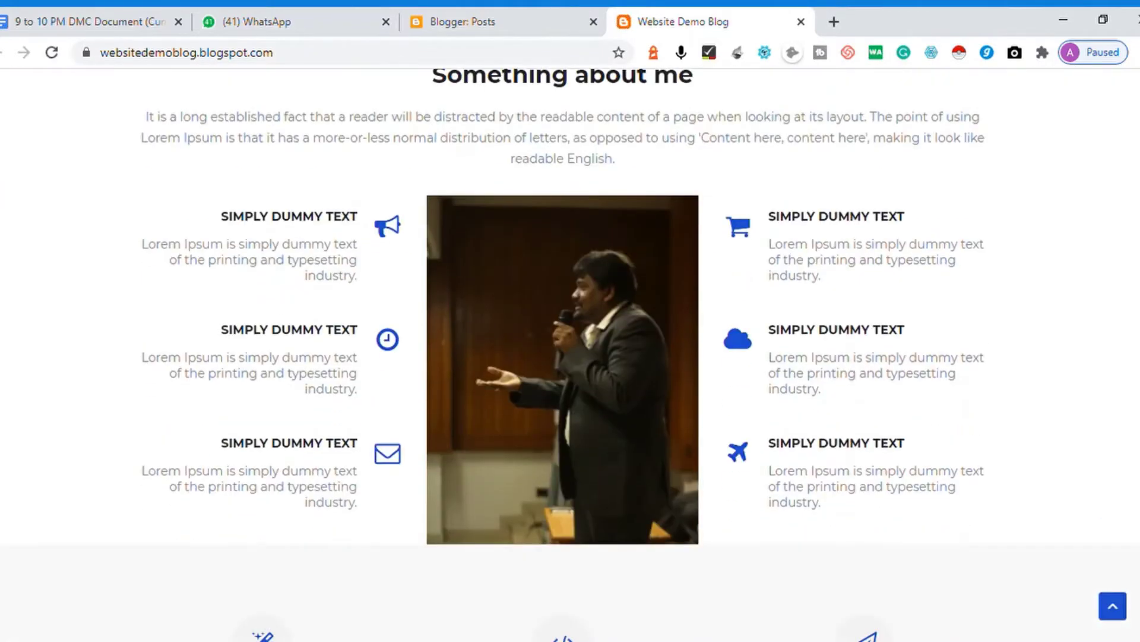
pyautogui.scroll(-2, 570, 357)
pyautogui.scroll(-2, 570, 356)
pyautogui.scroll(-5, 571, 357)
pyautogui.scroll(-4, 571, 356)
pyautogui.scroll(-2, 570, 356)
pyautogui.scroll(3, 570, 357)
pyautogui.scroll(-4, 571, 357)
pyautogui.scroll(-4, 571, 356)
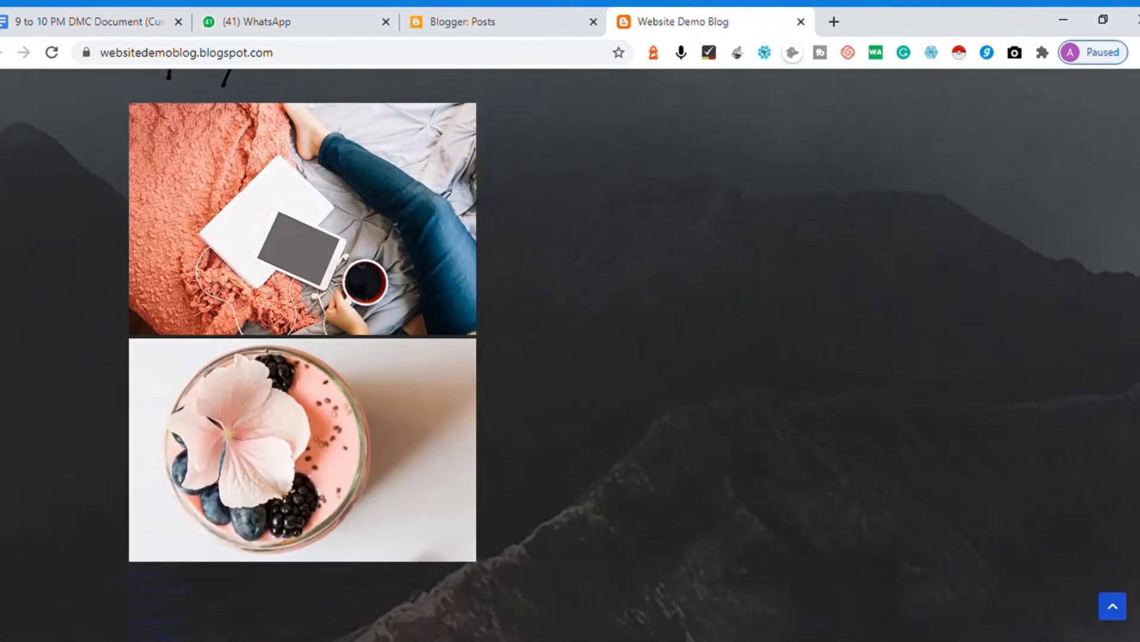
pyautogui.scroll(-2, 571, 357)
pyautogui.scroll(-3, 571, 357)
pyautogui.scroll(-2, 570, 357)
pyautogui.scroll(-3, 571, 356)
pyautogui.scroll(8, 571, 357)
pyautogui.scroll(8, 571, 357)
pyautogui.scroll(2, 570, 357)
pyautogui.scroll(5, 570, 357)
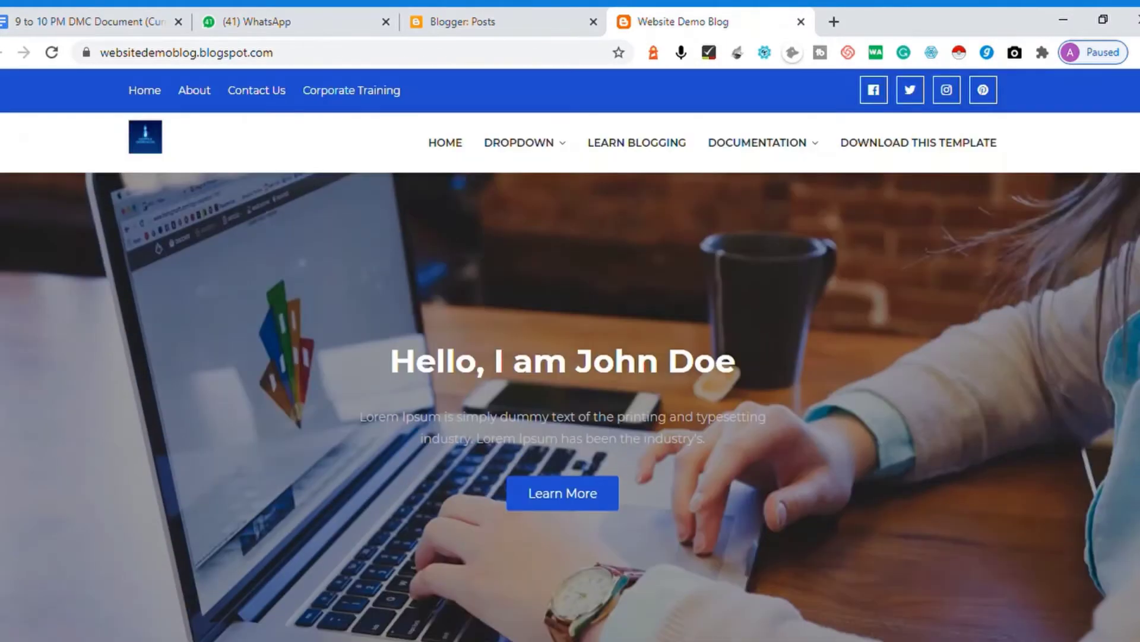
# - Go back to the Blogger posts dashboard and scroll its sidebar to the top
pyautogui.click(515, 22)
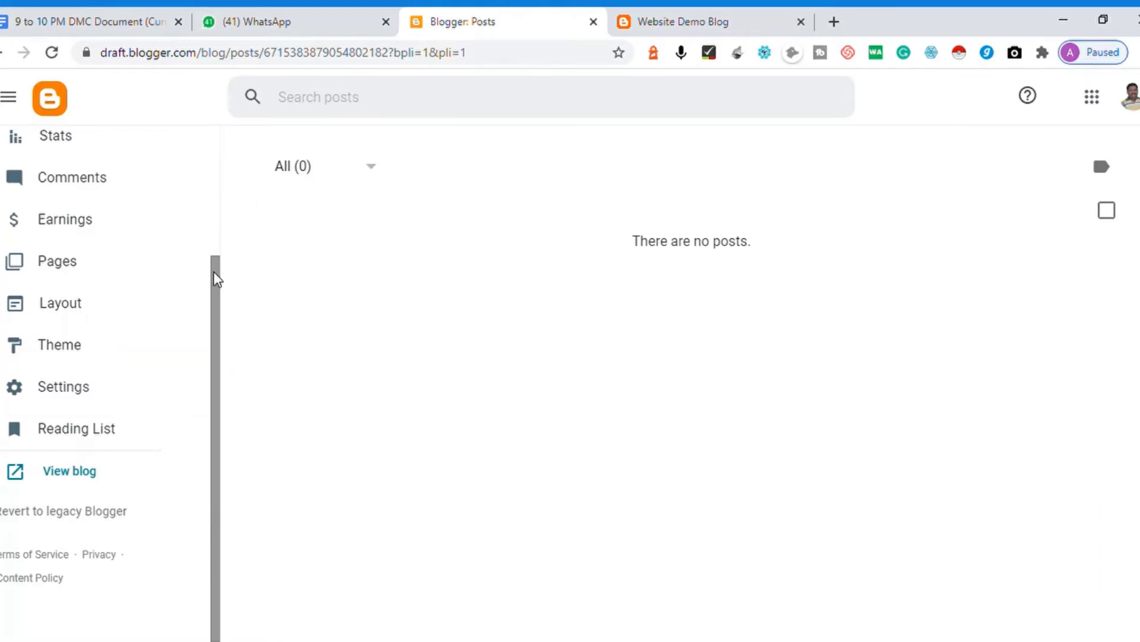
pyautogui.moveTo(215, 280); pyautogui.dragTo(224, 84)
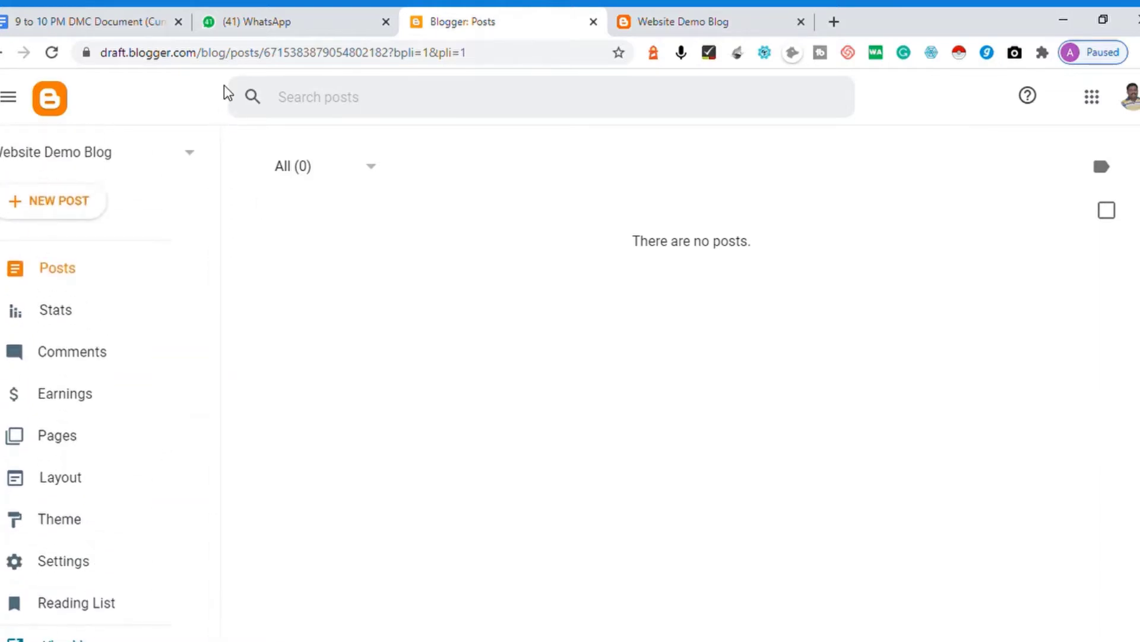
# - Add 'Own Website or Free Website' with a note on paying for Domain Name + Hosting Service
pyautogui.click(110, 12)
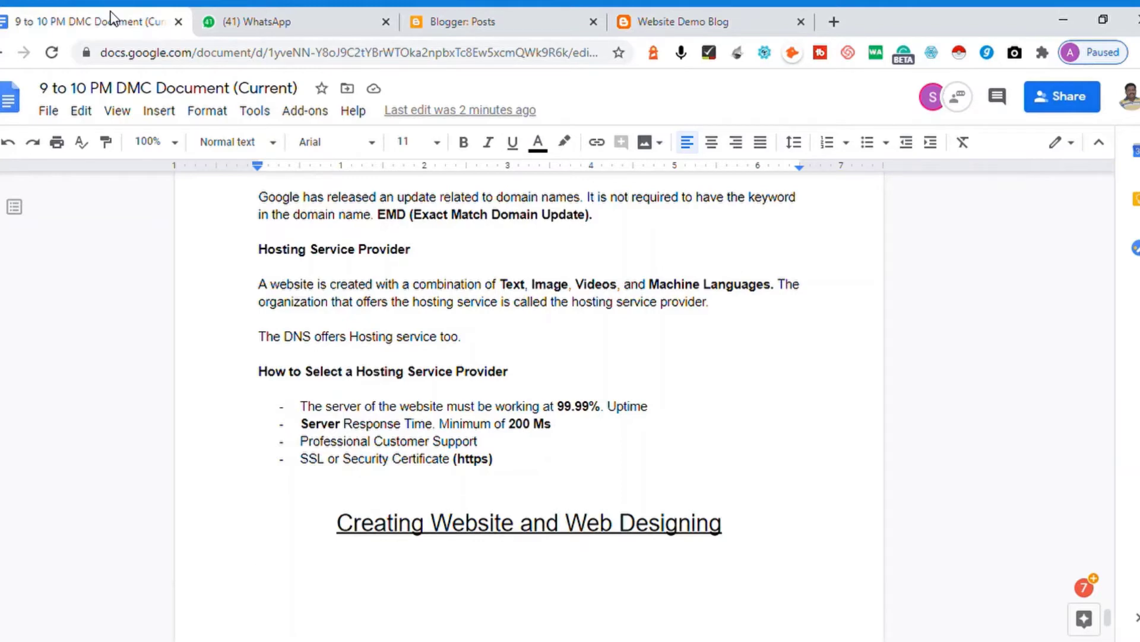
pyautogui.write('Own Website or Free Website')
pyautogui.press('Home')
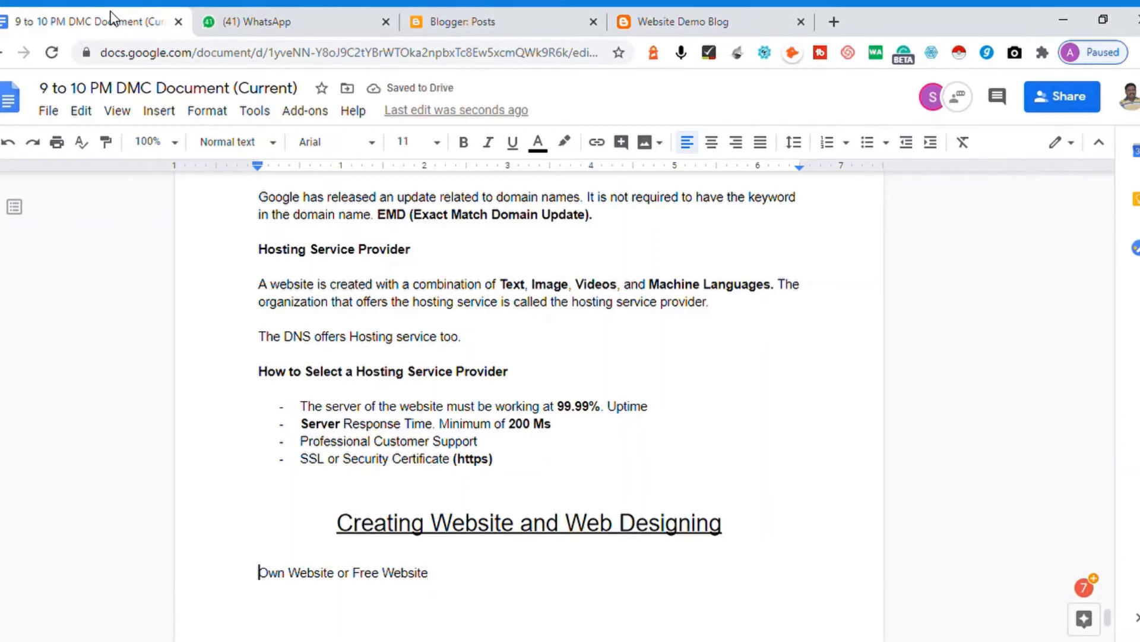
pyautogui.hotkey('shift', 'Right')
pyautogui.press('End')
pyautogui.press('Return')
pyautogui.press('Return')
pyautogui.press('Return')
pyautogui.press('BackSpace')
pyautogui.write('You will pay for ')
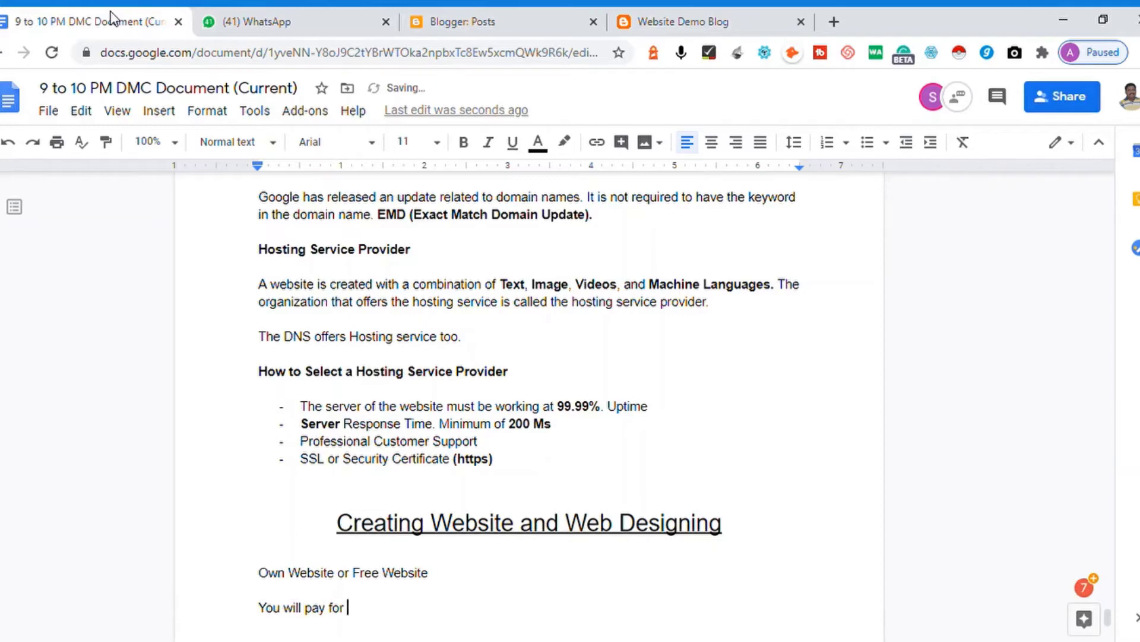
pyautogui.write('Dn')
pyautogui.press('BackSpace')
pyautogui.write('omain Name ')
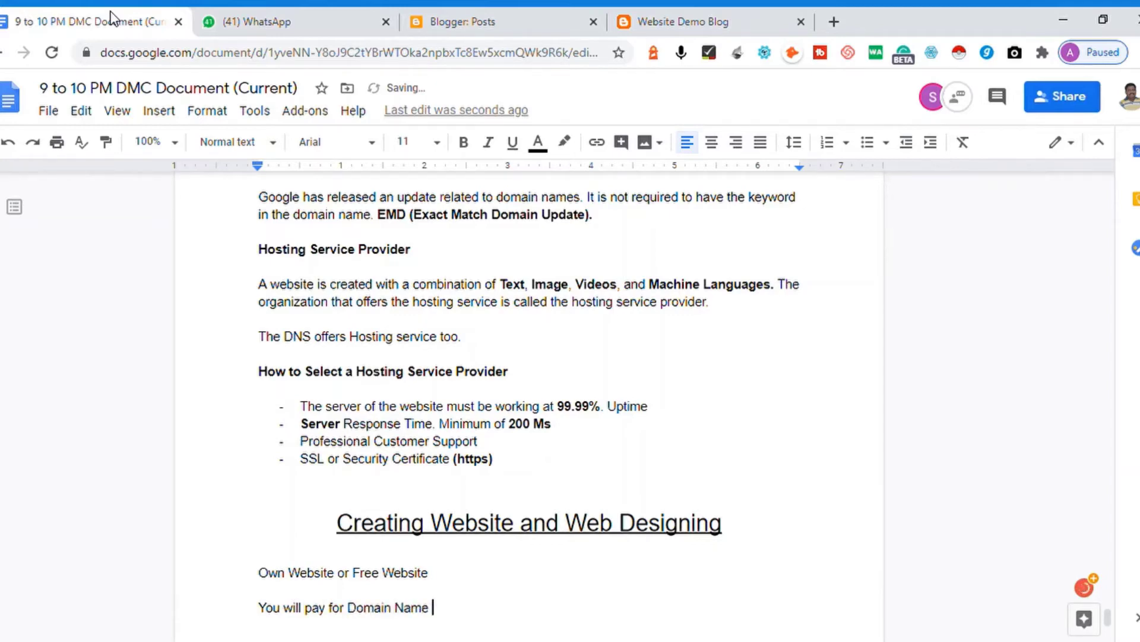
pyautogui.write('+ Hosting SErvice')
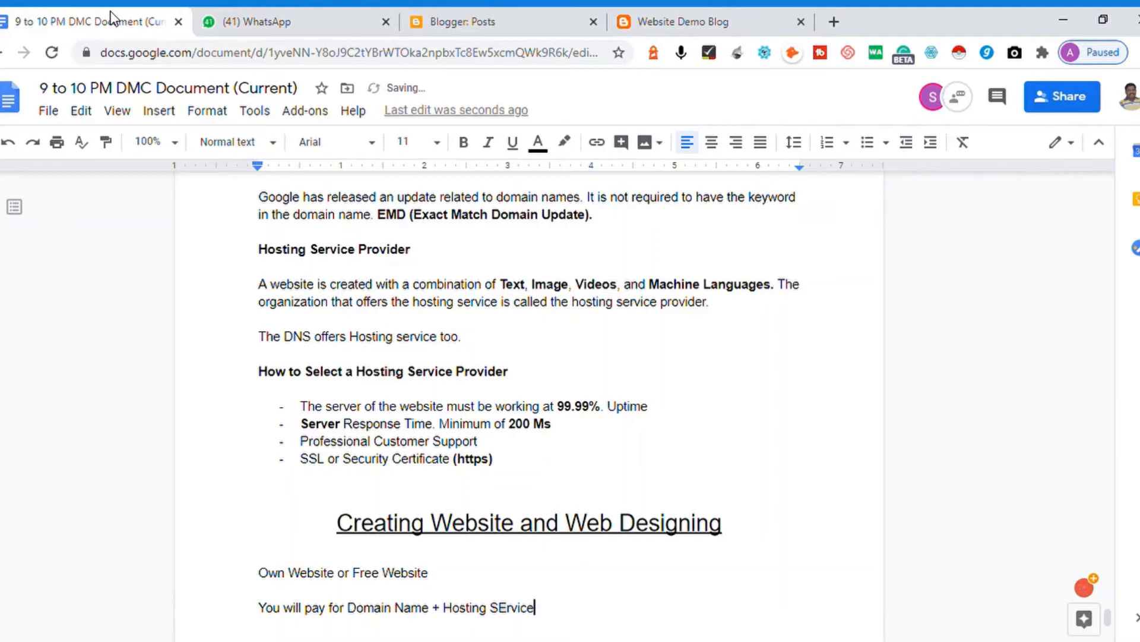
pyautogui.write('. You will maintain by yoursel')
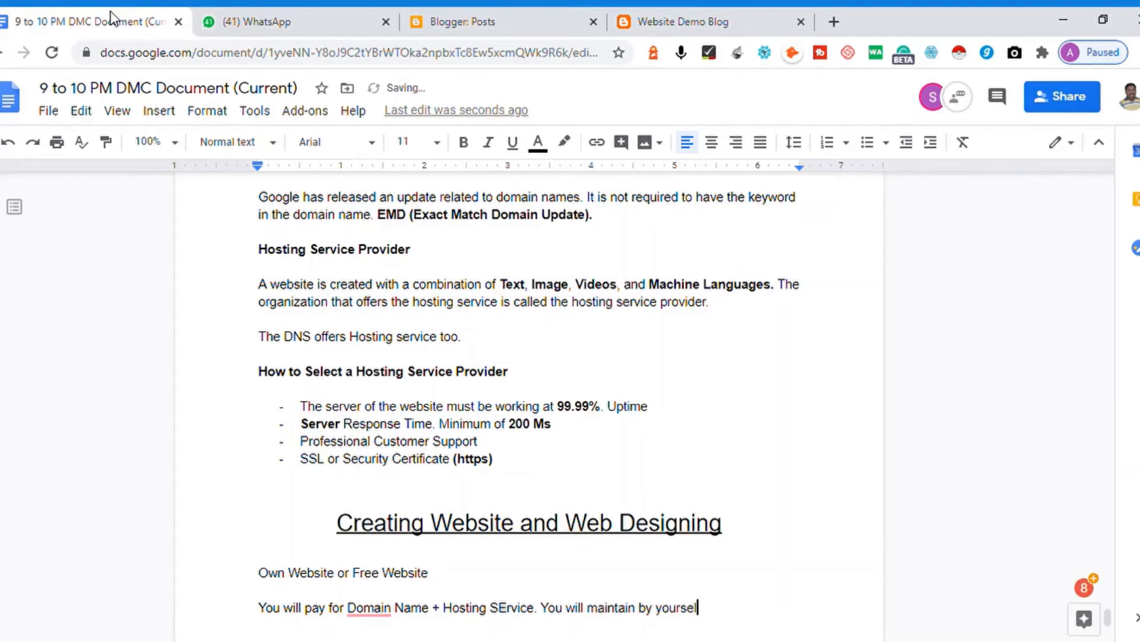
pyautogui.write('f.')
pyautogui.moveTo(369, 608)
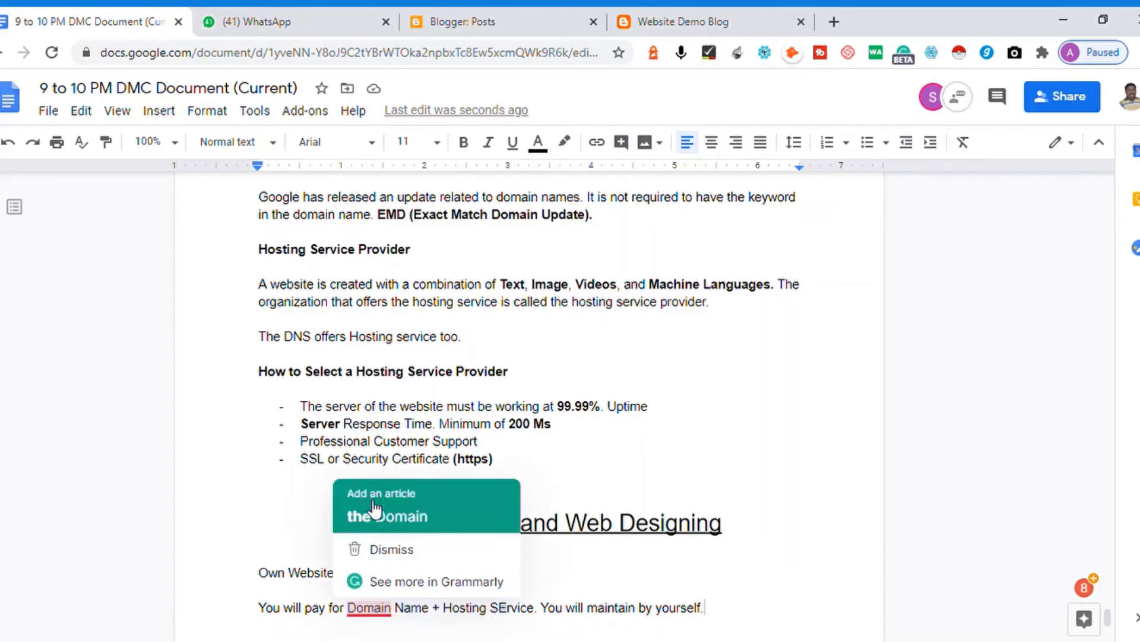
# - Accept the suggested 'the' before Domain and fix the capitalisation of 'SErvice'
pyautogui.click(376, 514)
pyautogui.click(531, 608)
pyautogui.press('BackSpace')
pyautogui.write('e')
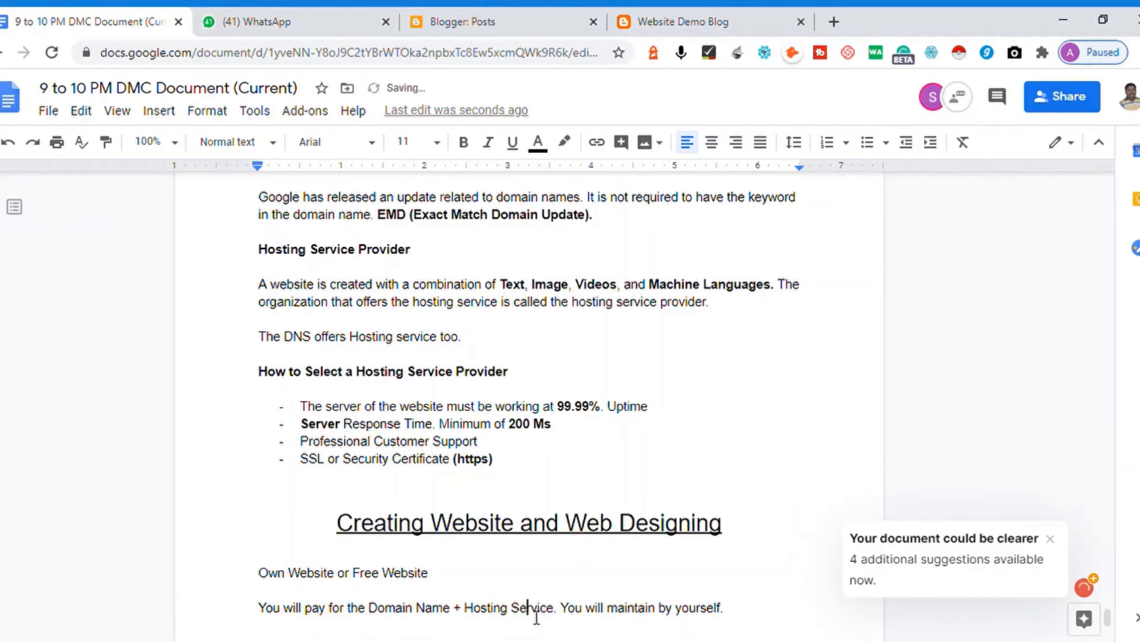
pyautogui.press('End')
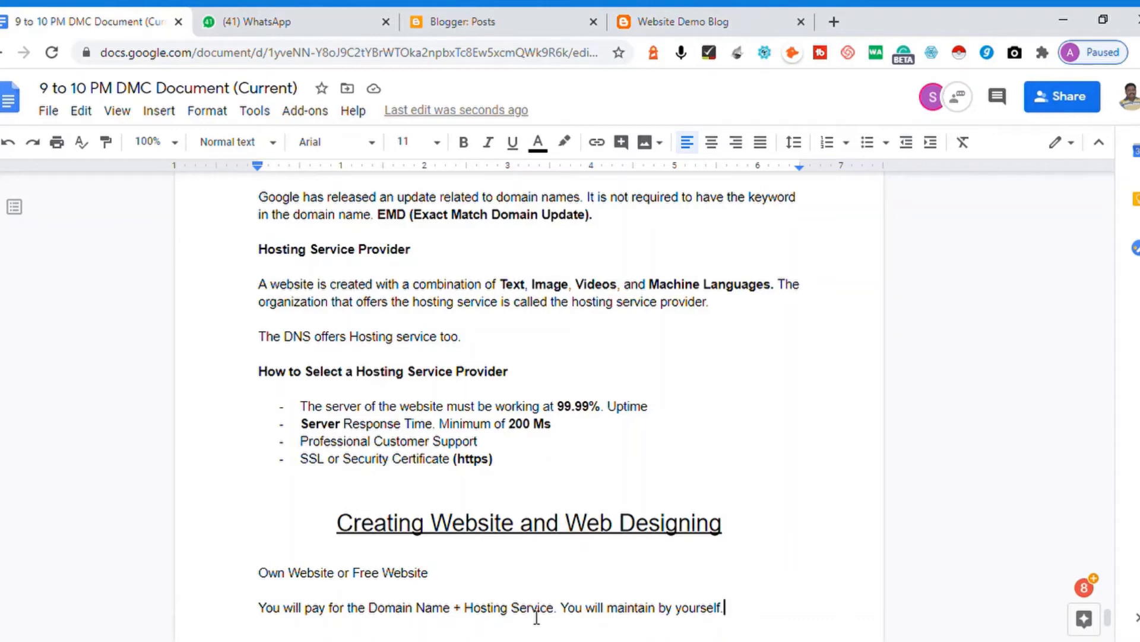
# - Bold 'Domain Name + Hosting Service' in the own-website sentence, then deselect it
pyautogui.click(370, 609)
pyautogui.hotkey('shift', 'Right')
pyautogui.hotkey('shift', 'Right')
pyautogui.hotkey('shift', 'Right')
pyautogui.hotkey('shift', 'Right')
pyautogui.hotkey('shift', 'Right')
pyautogui.hotkey('shift', 'Right')
pyautogui.hotkey('shift', 'Right')
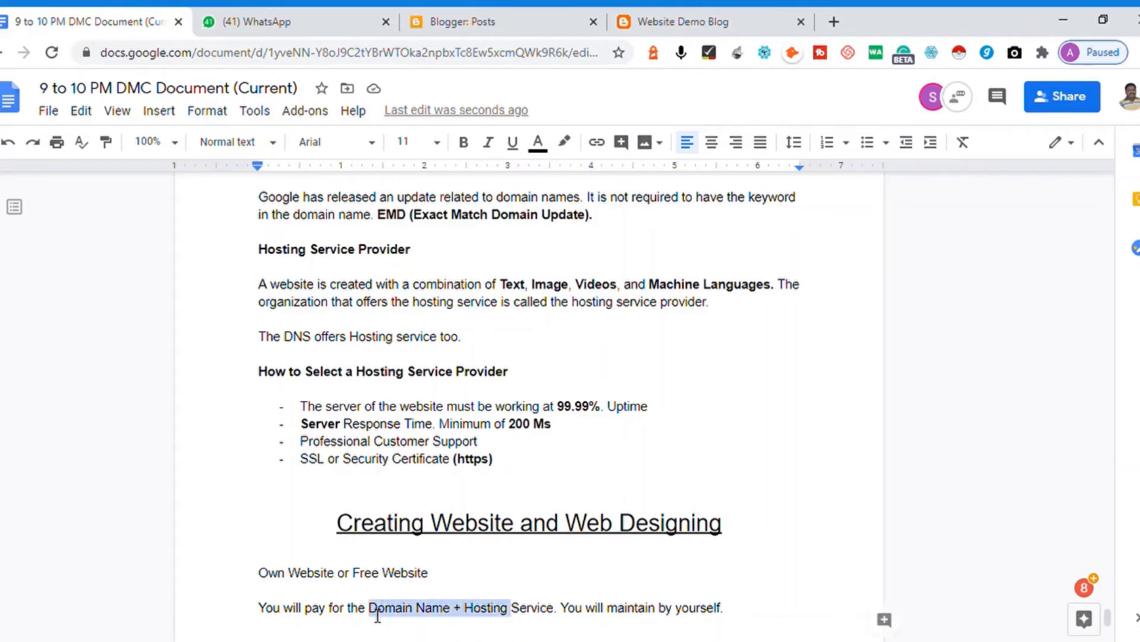
pyautogui.hotkey('shift', 'Right')
pyautogui.hotkey('shift', 'Right')
pyautogui.hotkey('shift', 'Right')
pyautogui.hotkey('shift', 'Right')
pyautogui.hotkey('shift', 'Right')
pyautogui.hotkey('shift', 'Right')
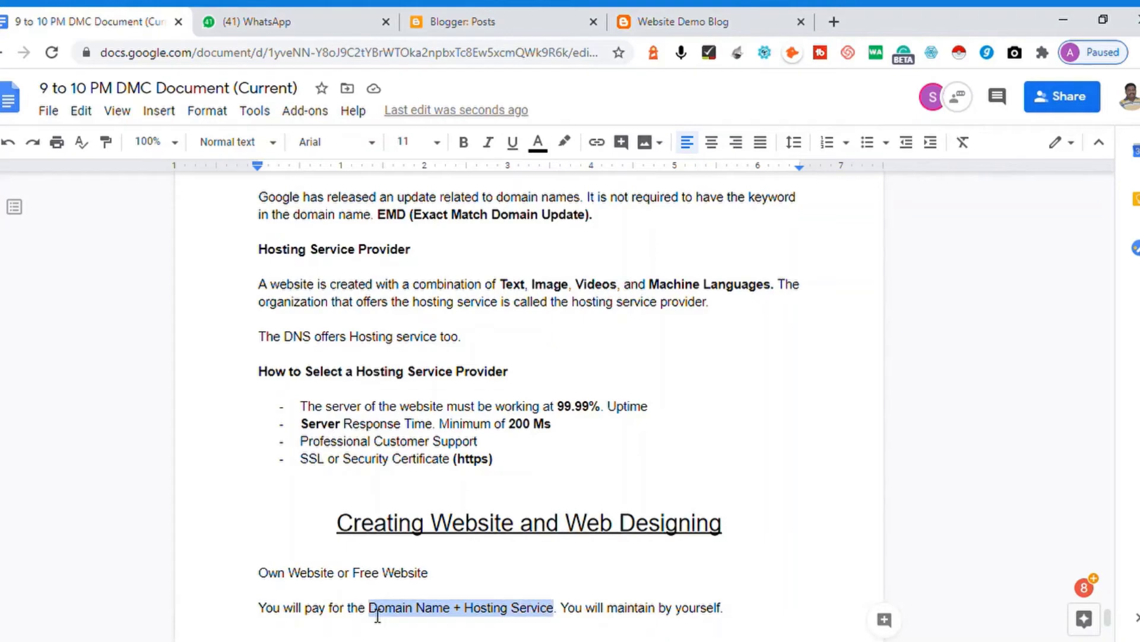
pyautogui.hotkey('ctrl', 'b')
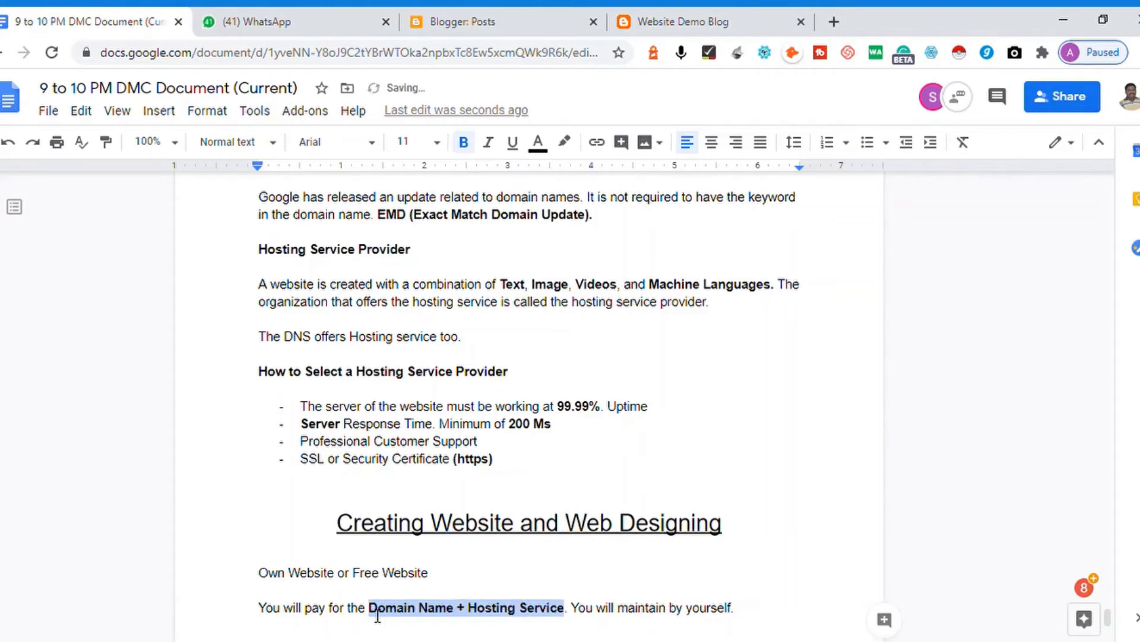
pyautogui.press('Right')
pyautogui.press('Right')
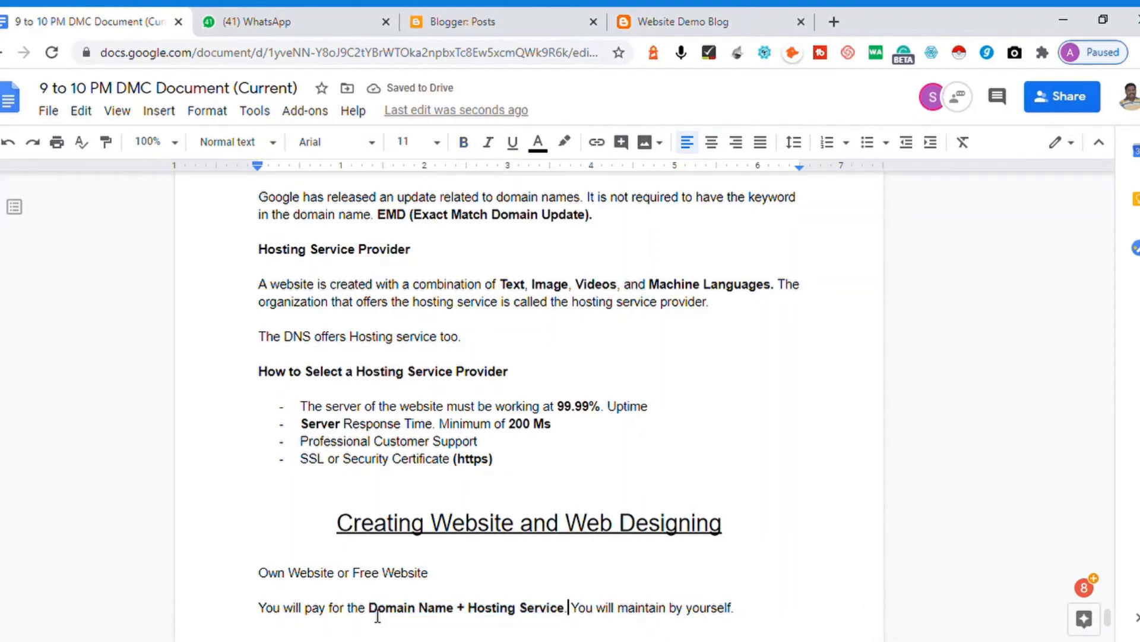
pyautogui.press('Right')
# - Add that free platforms need only content and the service provider handles remaining maintenance
pyautogui.press('End')
pyautogui.write('When you cre')
pyautogui.write('ate a free pla')
pyautogui.write('tform, you need to generate content ')
pyautogui.write('only.')
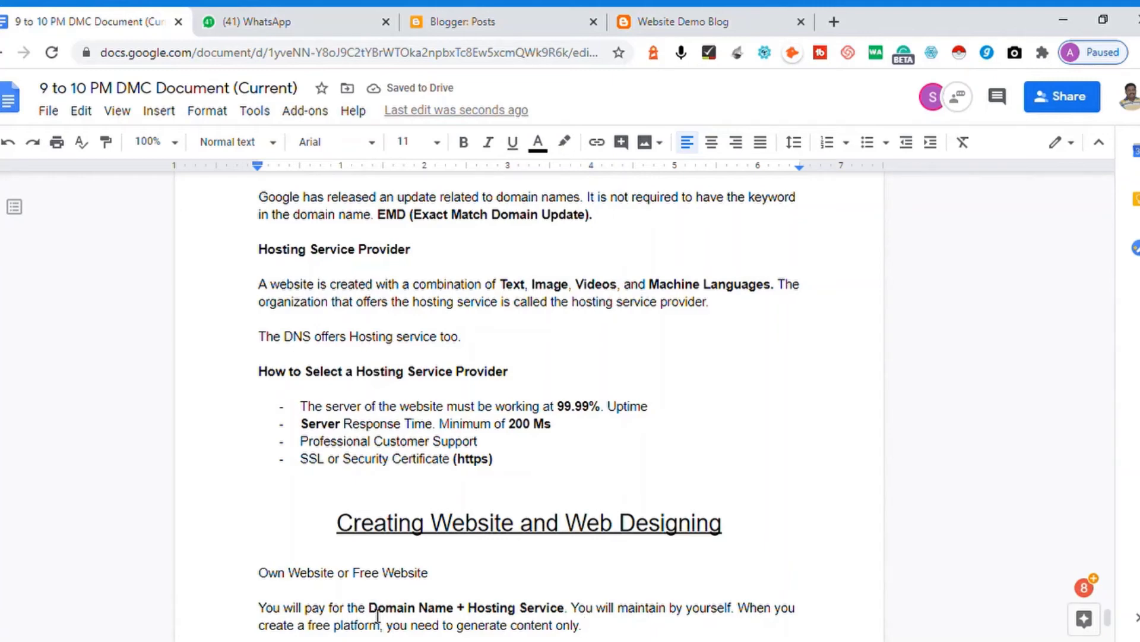
pyautogui.write('The remaining mainta')
pyautogui.write('nance will taken care by the ')
pyautogui.write('service provider.')
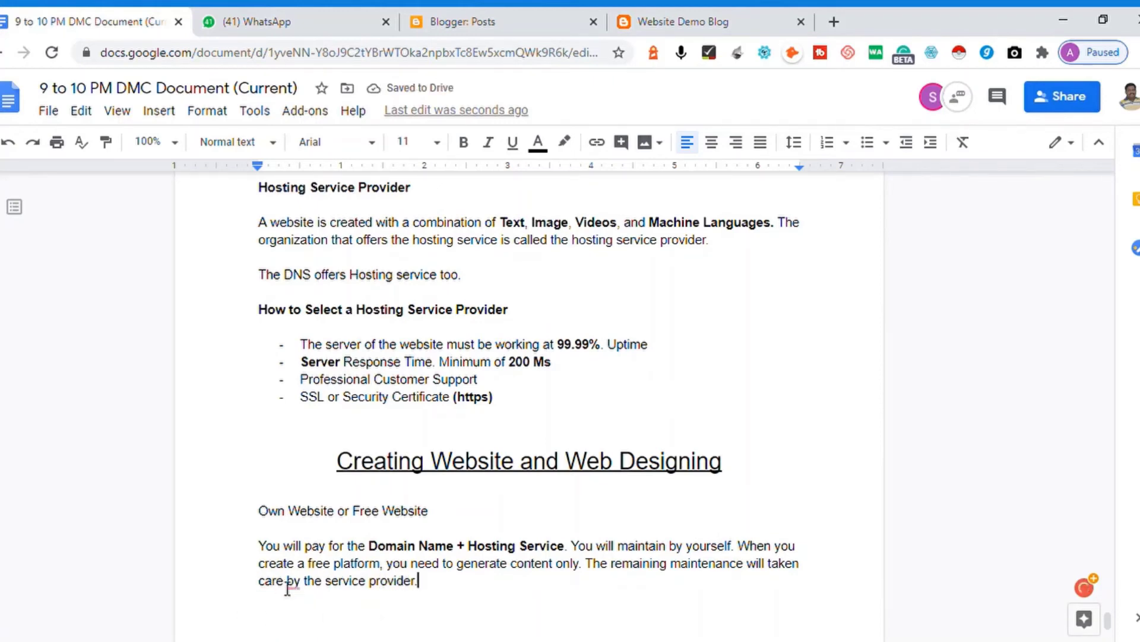
# - Insert 'of' before 'by' and list Godaddy, Bluehost and Siteground on separate lines
pyautogui.click(314, 492)
pyautogui.click(463, 591)
pyautogui.press('Return')
pyautogui.write('Godaddy')
pyautogui.press('Return')
pyautogui.write('Bluehost')
pyautogui.press('Return')
pyautogui.write('Siteground')
# - Remove the leading space before Godaddy and add blank lines below Siteground
pyautogui.press('Up')
pyautogui.press('Up')
pyautogui.press('Home')
pyautogui.press('Delete')
pyautogui.press('Down')
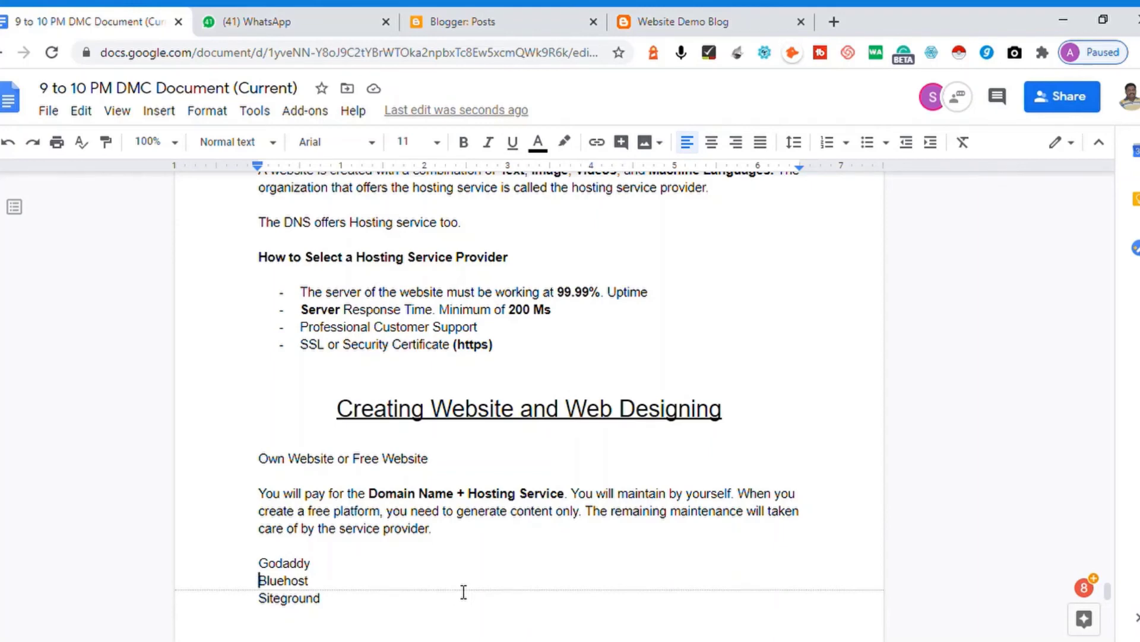
pyautogui.press('Up')
pyautogui.press('Up')
pyautogui.press('Down')
pyautogui.press('Up')
pyautogui.press('Down')
pyautogui.press('Down')
pyautogui.press('Down')
pyautogui.press('End')
pyautogui.press('Return')
pyautogui.press('Return')
pyautogui.write('Hosting + ')
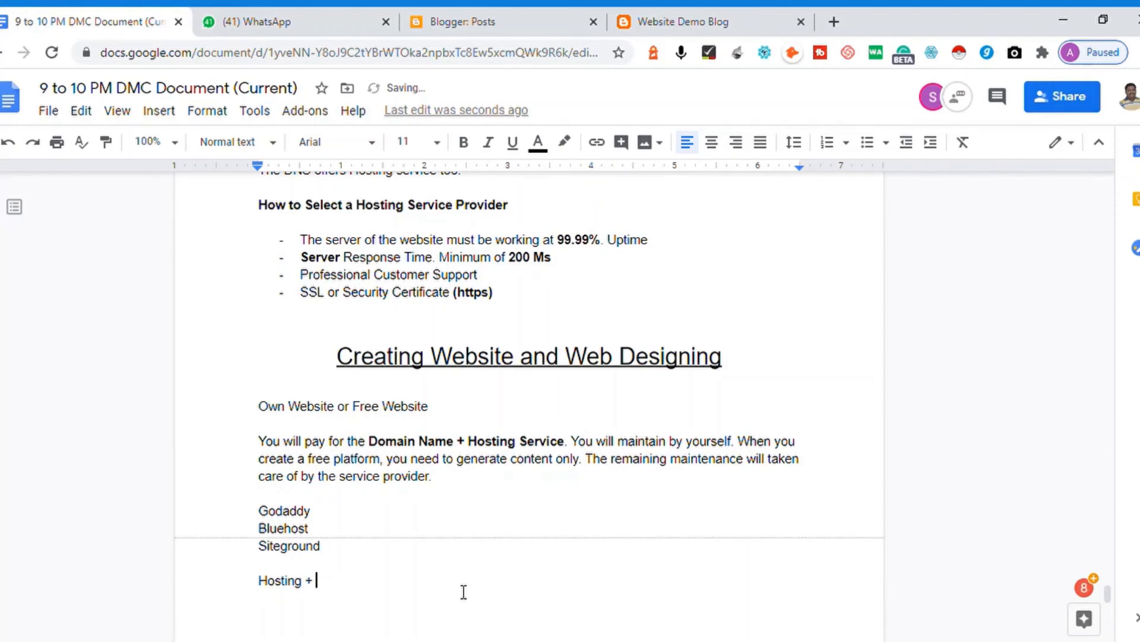
pyautogui.write('Content Managerment System')
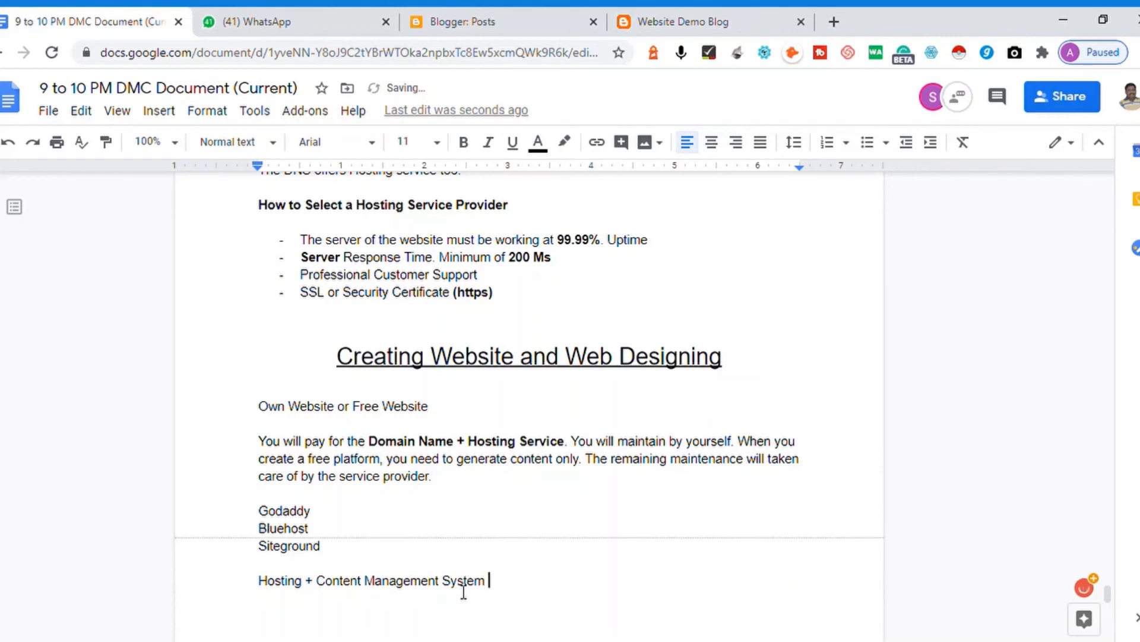
pyautogui.write(' = ')
pyautogui.write('Webite')
# - Fix 'Webite' and duplicate the 'Hosting + Content Management System = Website' line
pyautogui.press('Left')
pyautogui.press('Left')
pyautogui.press('Left')
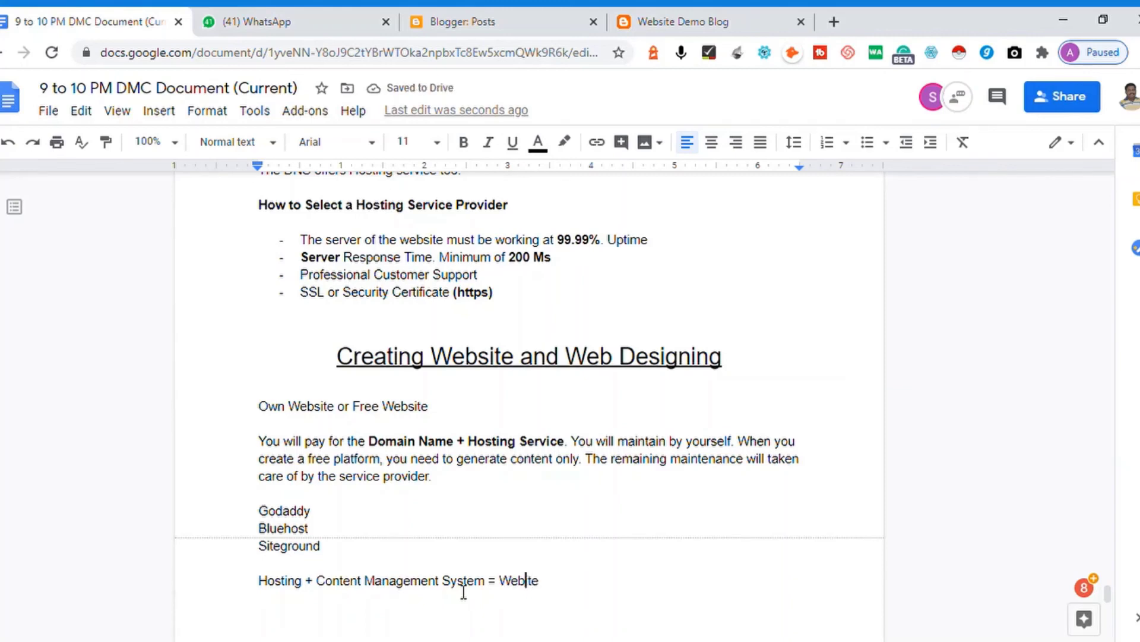
pyautogui.write('s')
pyautogui.press('Home')
pyautogui.hotkey('shift', 'End')
pyautogui.hotkey('ctrl', 'c')
pyautogui.press('End')
pyautogui.press('Return')
pyautogui.hotkey('ctrl', 'v')
# - Turn the copy into 'Hosting + Wordpress = Website', then duplicate it to begin the Majento line
pyautogui.click(579, 546)
pyautogui.hotkey('shift', 'Right')
pyautogui.hotkey('shift', 'Right')
pyautogui.hotkey('shift', 'Right')
pyautogui.hotkey('shift', 'Right')
pyautogui.hotkey('shift', 'Right')
pyautogui.hotkey('shift', 'Right')
pyautogui.hotkey('shift', 'Right')
pyautogui.hotkey('shift', 'Right')
pyautogui.hotkey('shift', 'Right')
pyautogui.write('Wordpress')
pyautogui.press('Home')
pyautogui.hotkey('shift', 'End')
pyautogui.hotkey('ctrl', 'c')
pyautogui.press('Right')
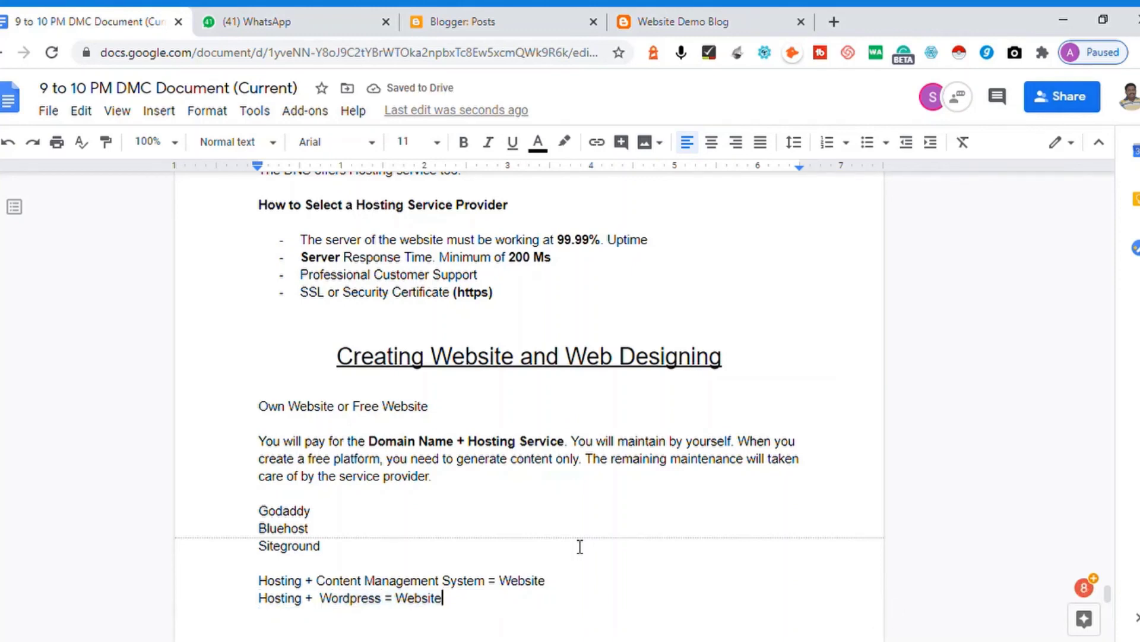
pyautogui.press('Return')
pyautogui.hotkey('ctrl', 'v')
pyautogui.press('Left')
pyautogui.press('Left')
pyautogui.press('Left')
pyautogui.press('BackSpace')
pyautogui.press('BackSpace')
pyautogui.press('BackSpace')
pyautogui.press('BackSpace')
pyautogui.press('BackSpace')
pyautogui.press('BackSpace')
pyautogui.press('BackSpace')
pyautogui.press('BackSpace')
pyautogui.press('BackSpace')
pyautogui.write('Majento')
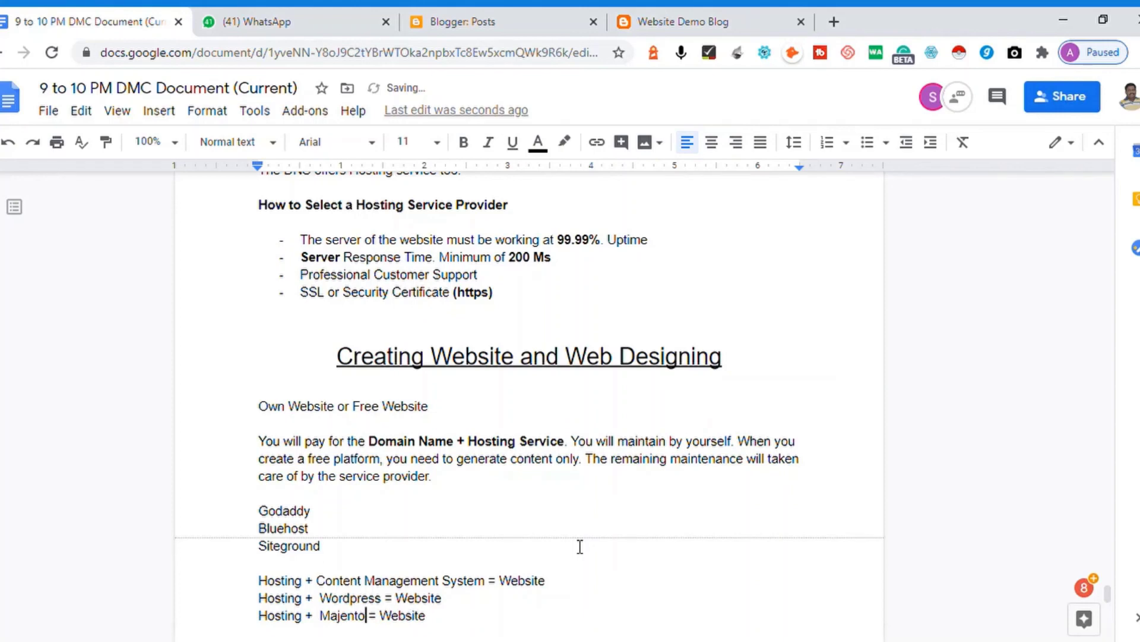